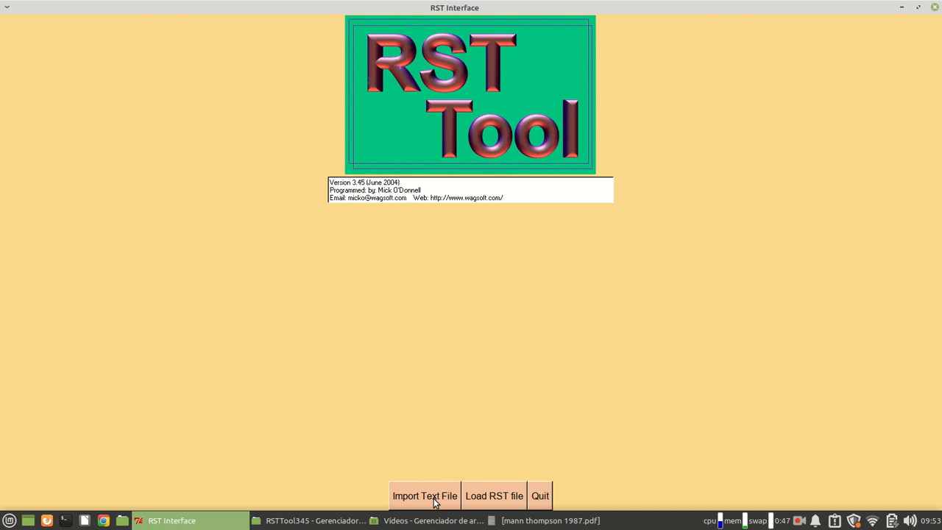
# Start a text import and choose "bouquets in a basket.txt" from the Analyses folder as the text file.
pyautogui.click(435, 497)
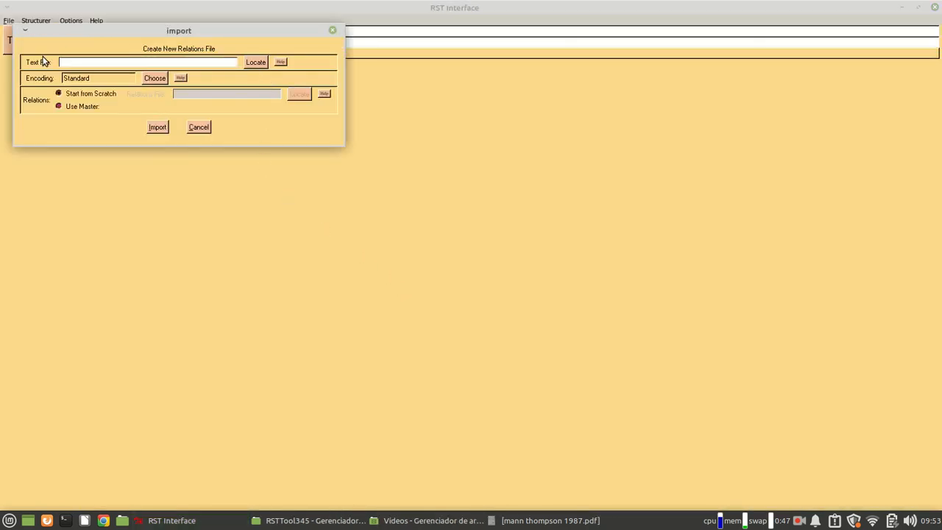
pyautogui.click(262, 65)
pyautogui.doubleClick(52, 64)
pyautogui.click(52, 65)
pyautogui.click(84, 97)
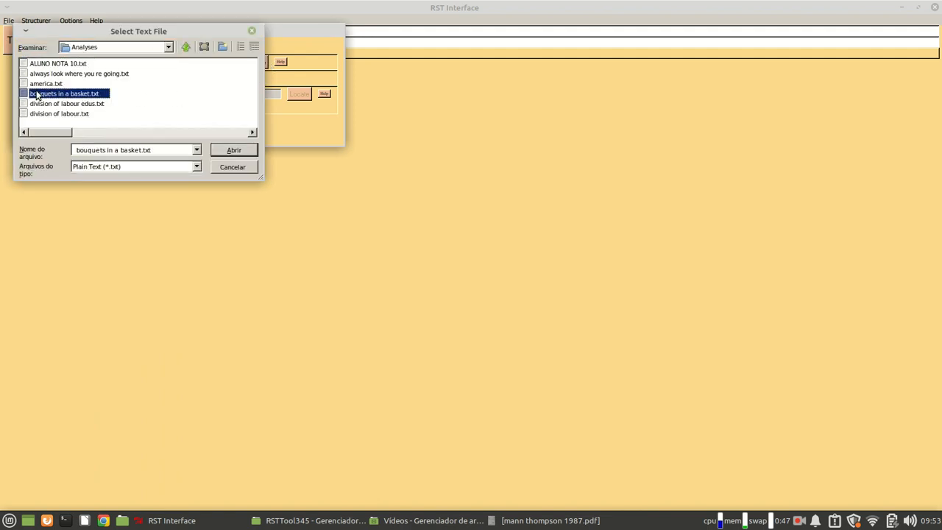
pyautogui.click(230, 152)
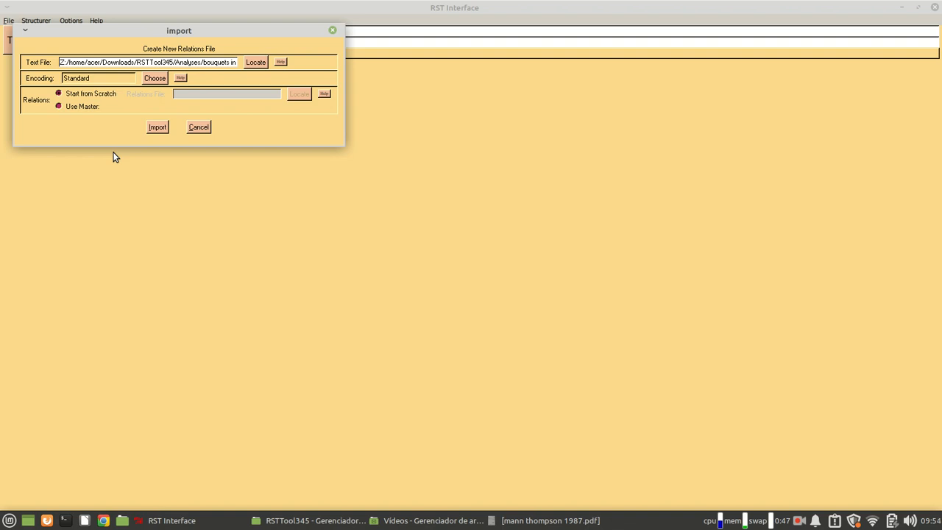
# Use the ExtMT.rel relation set as the master for the relations and import the text.
pyautogui.click(81, 106)
pyautogui.click(294, 95)
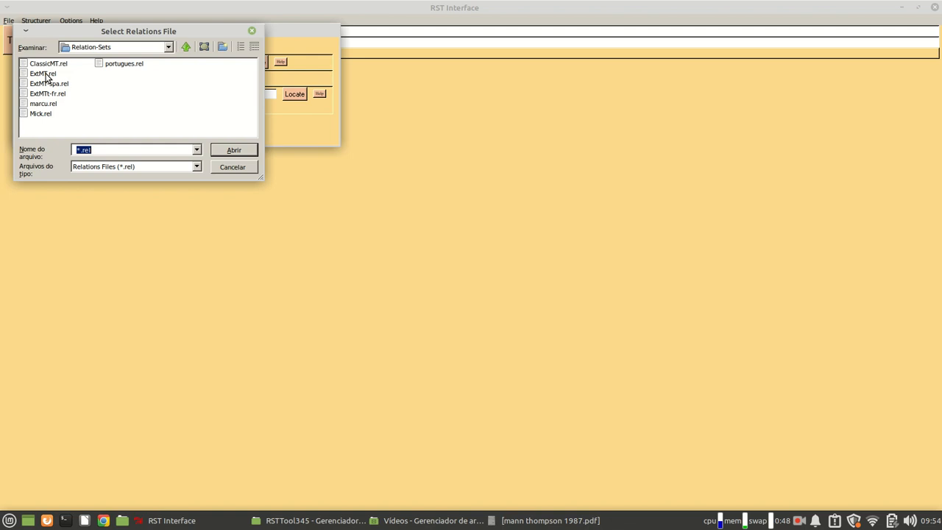
pyautogui.click(46, 75)
pyautogui.click(237, 151)
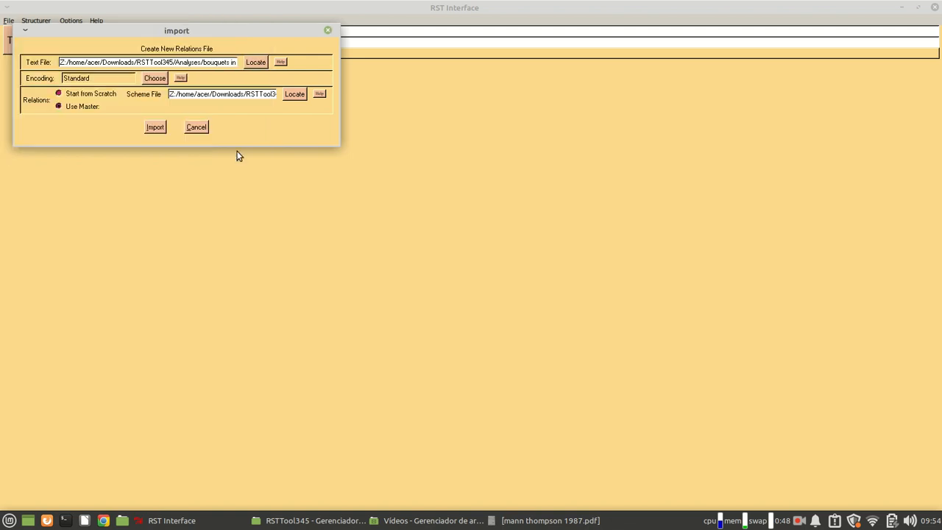
pyautogui.click(151, 129)
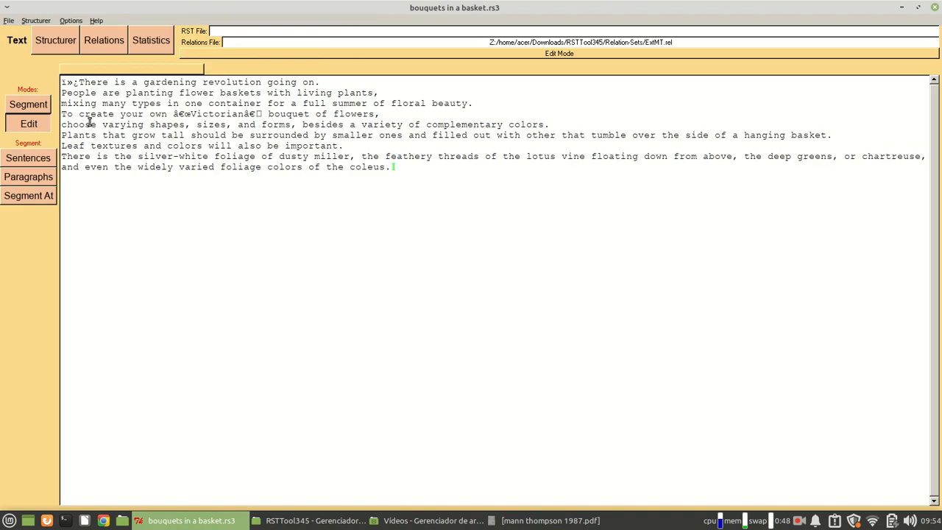
# Delete the stray characters before "There is a gardening revolution" and replace the garbled ones around Victorian with straight double quotes.
pyautogui.press('BackSpace')
pyautogui.press('BackSpace')
pyautogui.press('BackSpace')
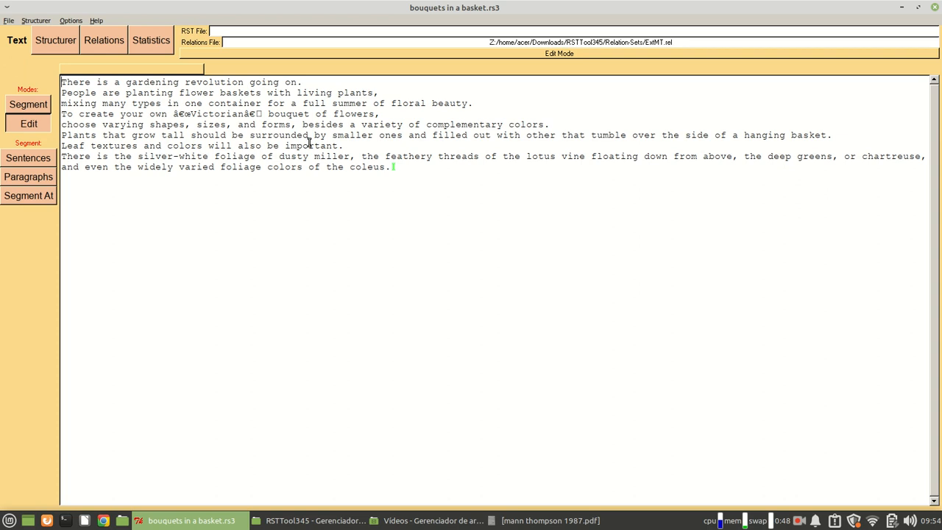
pyautogui.click(191, 115)
pyautogui.press('BackSpace')
pyautogui.press('BackSpace')
pyautogui.press('BackSpace')
pyautogui.write('"')
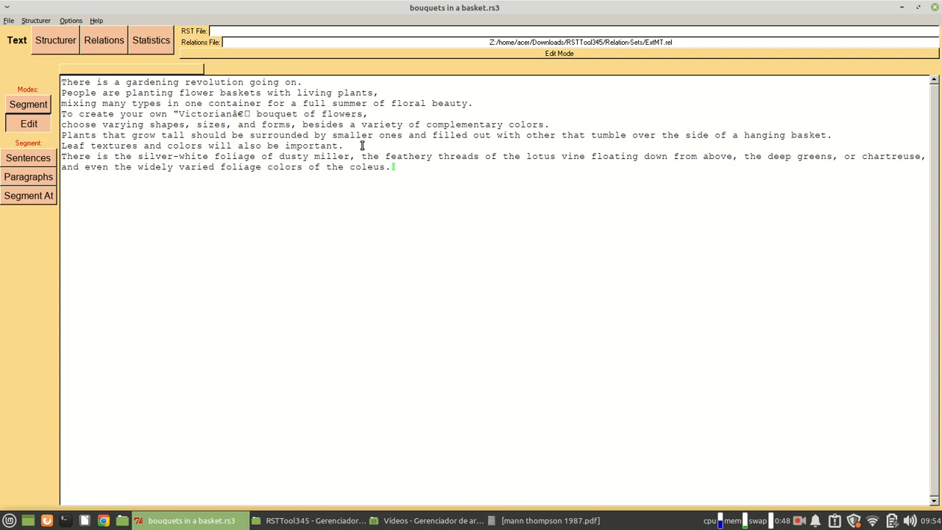
pyautogui.write('"')
pyautogui.press('Delete')
pyautogui.press('Delete')
pyautogui.press('Delete')
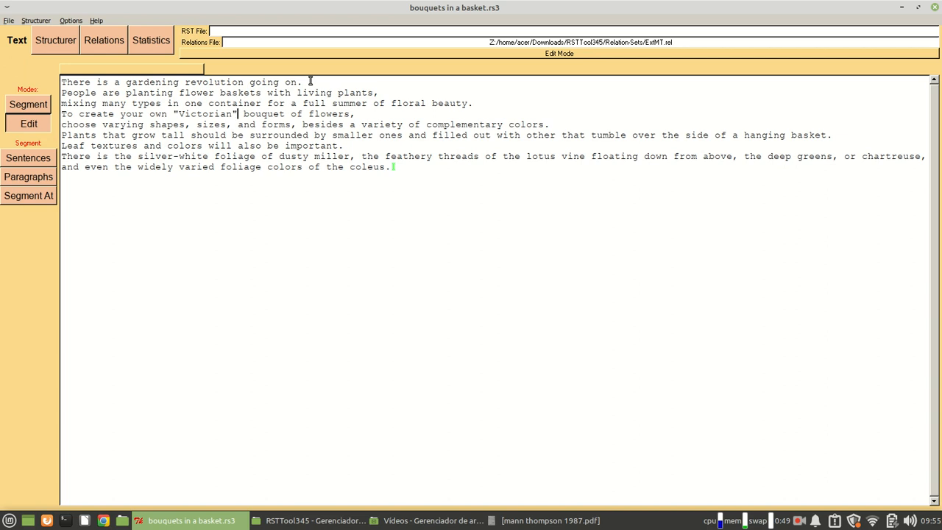
# Insert a segment boundary at the end of each text line, from "going on." through "will also be important.".
pyautogui.click(28, 105)
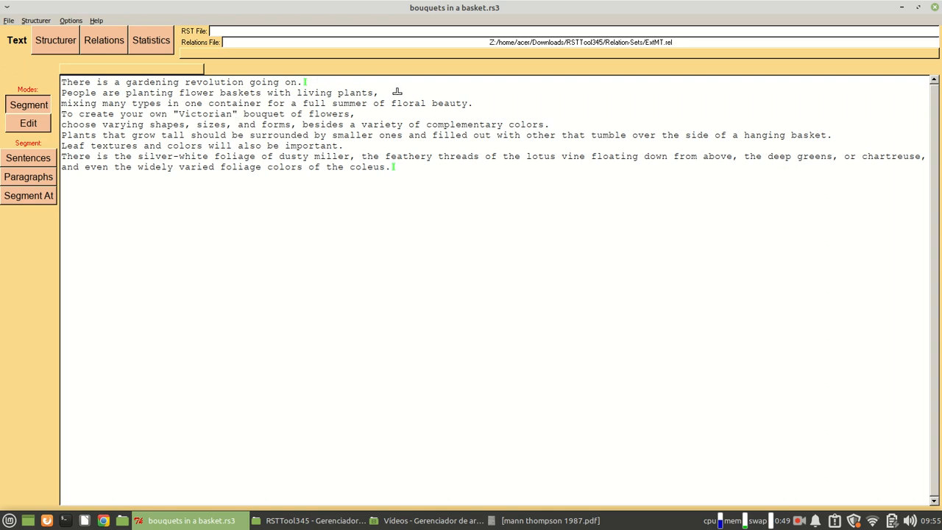
pyautogui.click(397, 92)
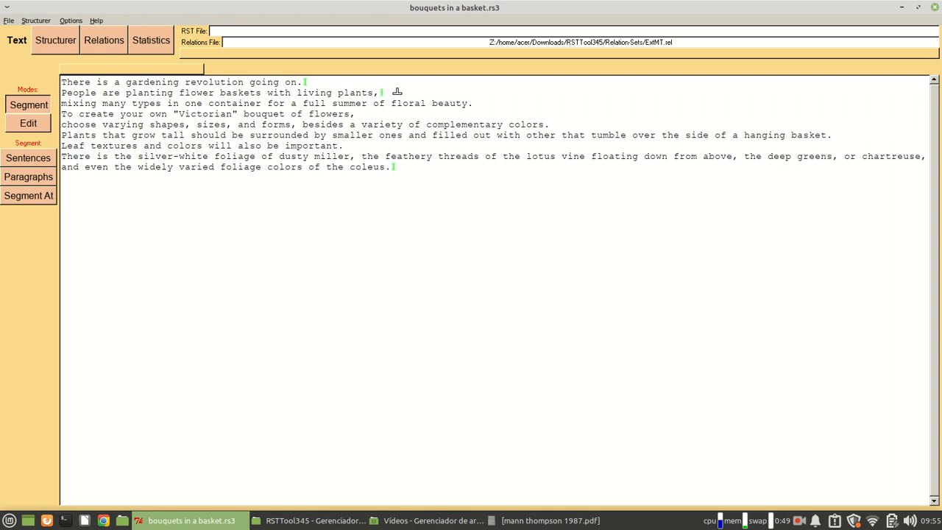
pyautogui.click(492, 104)
pyautogui.click(388, 114)
pyautogui.click(569, 124)
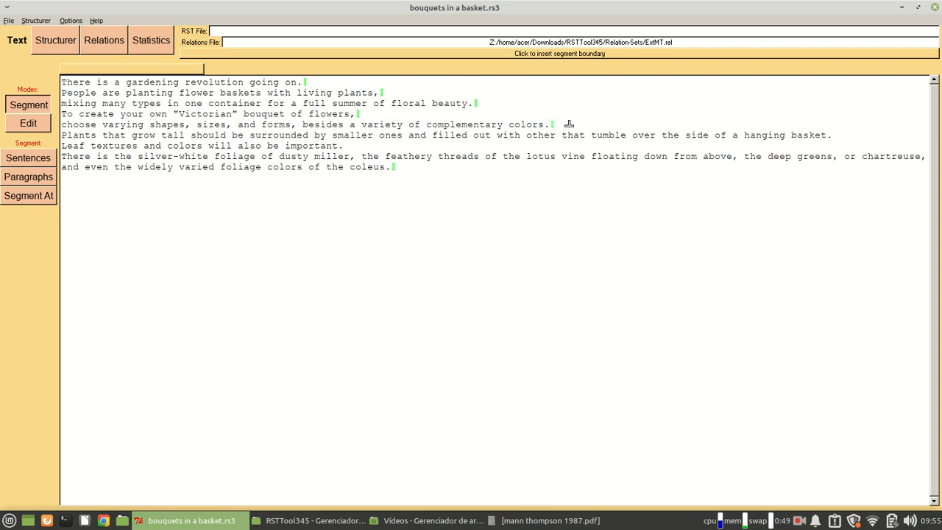
pyautogui.click(854, 134)
pyautogui.click(361, 144)
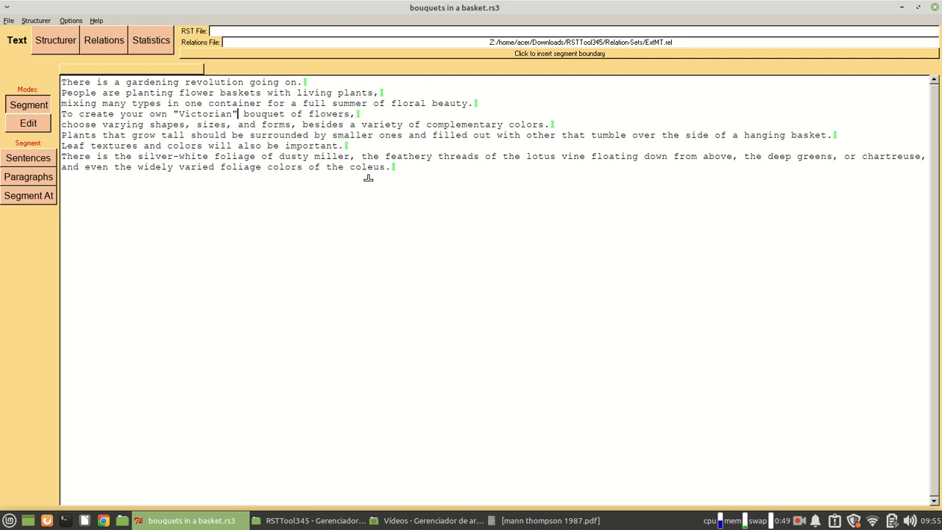
pyautogui.click(344, 145)
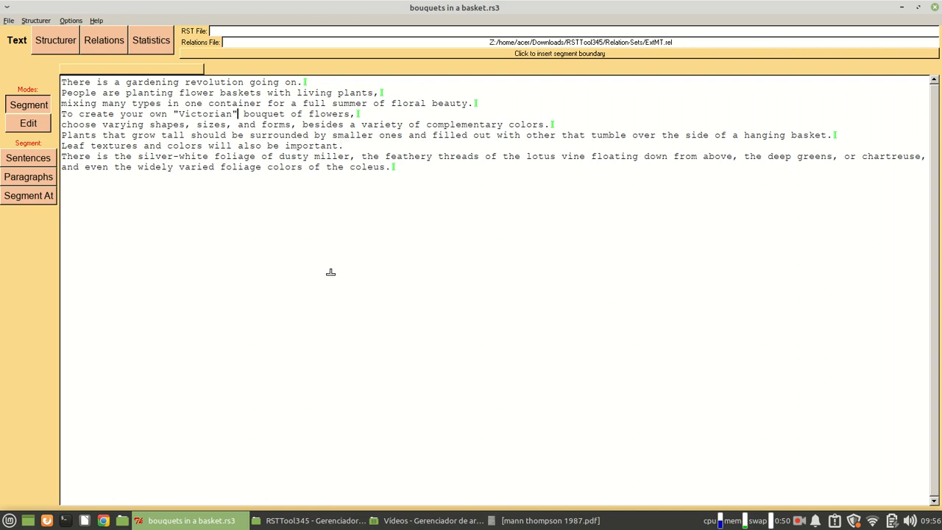
pyautogui.click(351, 147)
# In the structure view, link the "silver-white foliage" segment to "Leaf textures and colors" as Elaboration and add a span over the pair.
pyautogui.click(62, 46)
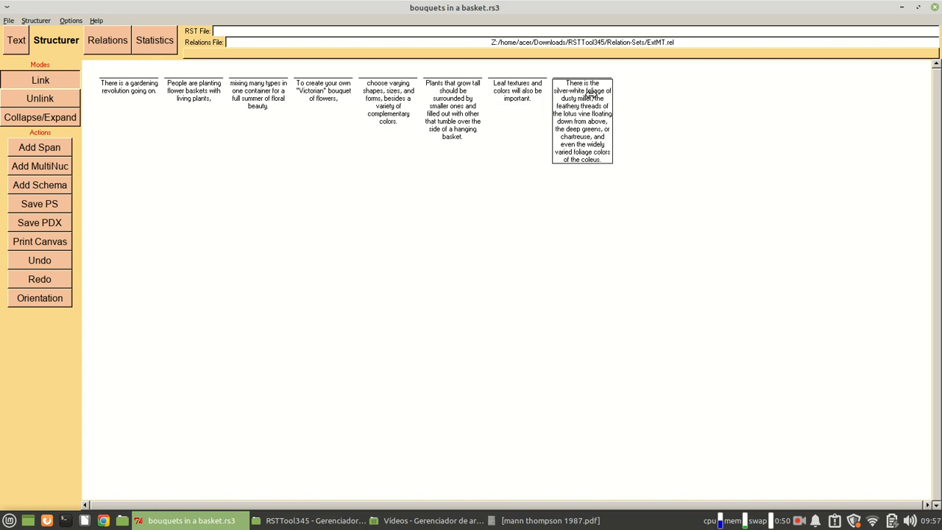
pyautogui.moveTo(589, 94); pyautogui.dragTo(539, 108)
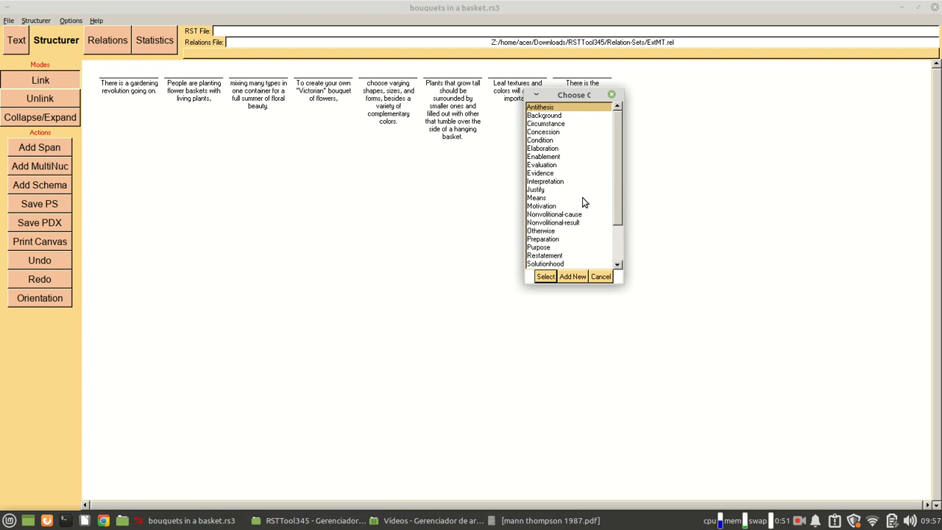
pyautogui.doubleClick(552, 149)
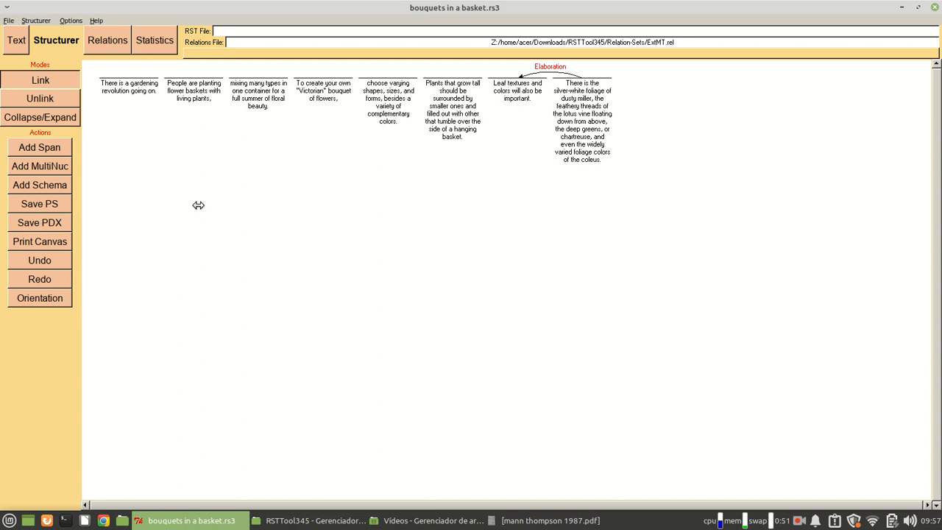
pyautogui.click(42, 148)
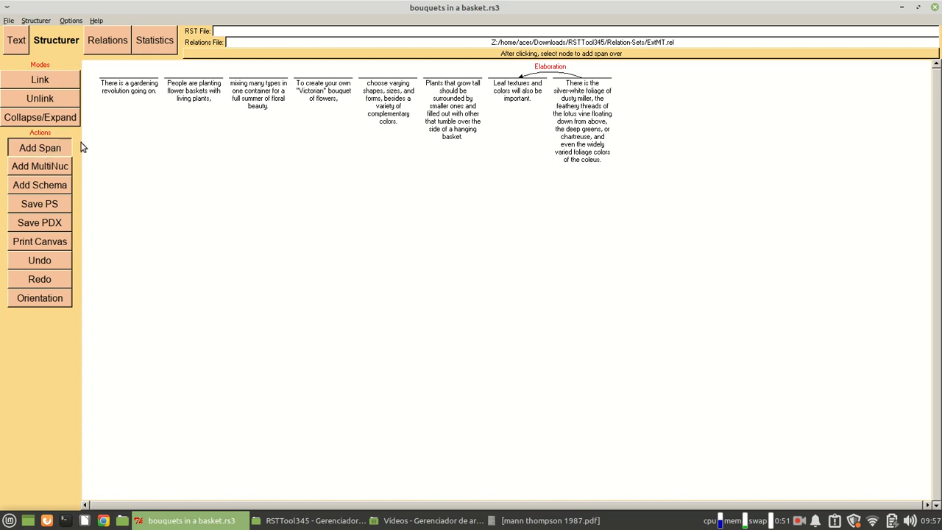
pyautogui.click(520, 89)
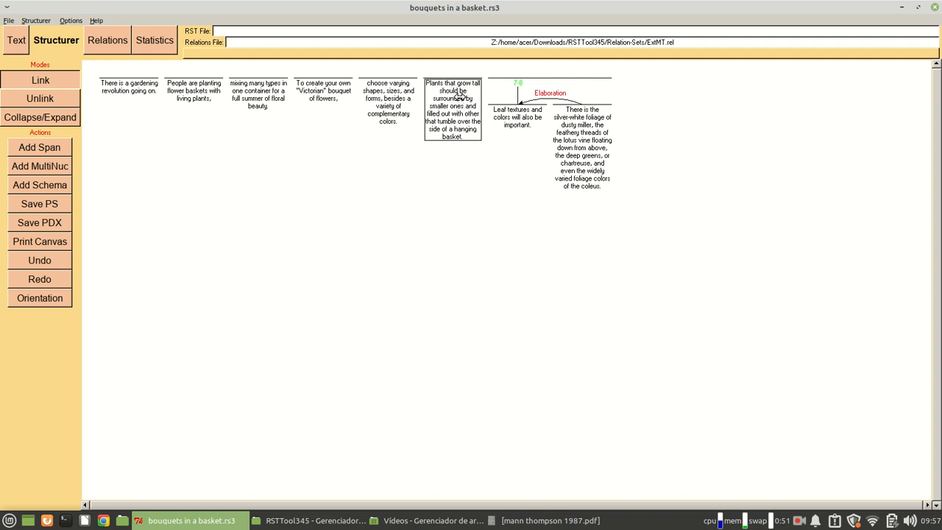
# Link the "Plants that grow tall" segment to "choose varying shapes" as Elaboration and add a span over the pair.
pyautogui.click(394, 89)
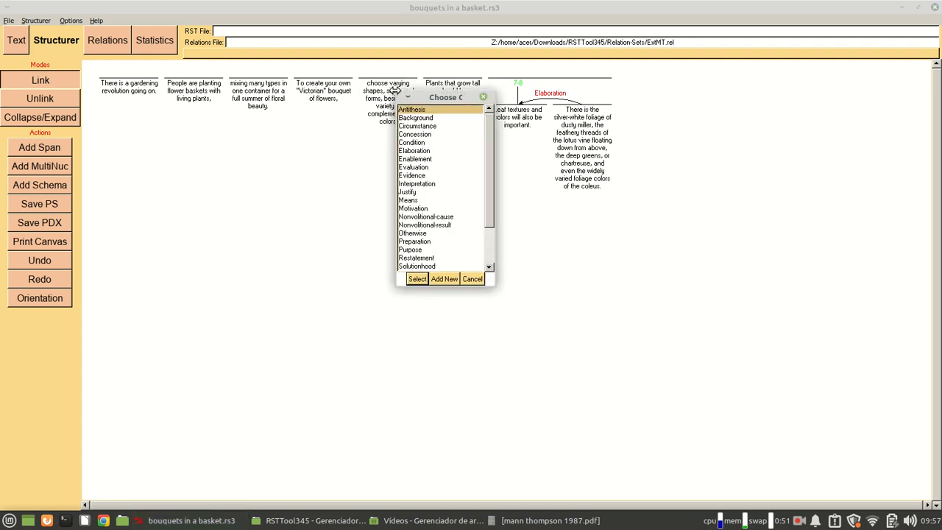
pyautogui.doubleClick(431, 151)
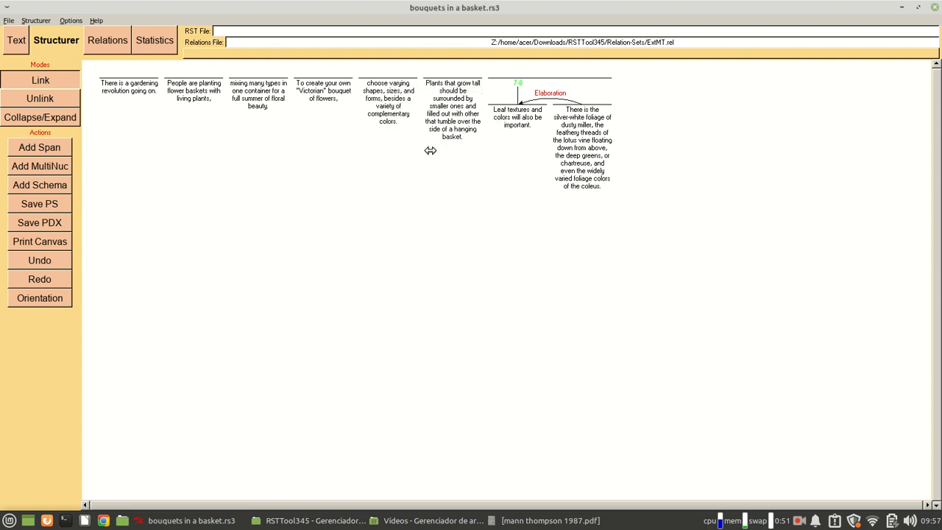
pyautogui.click(60, 151)
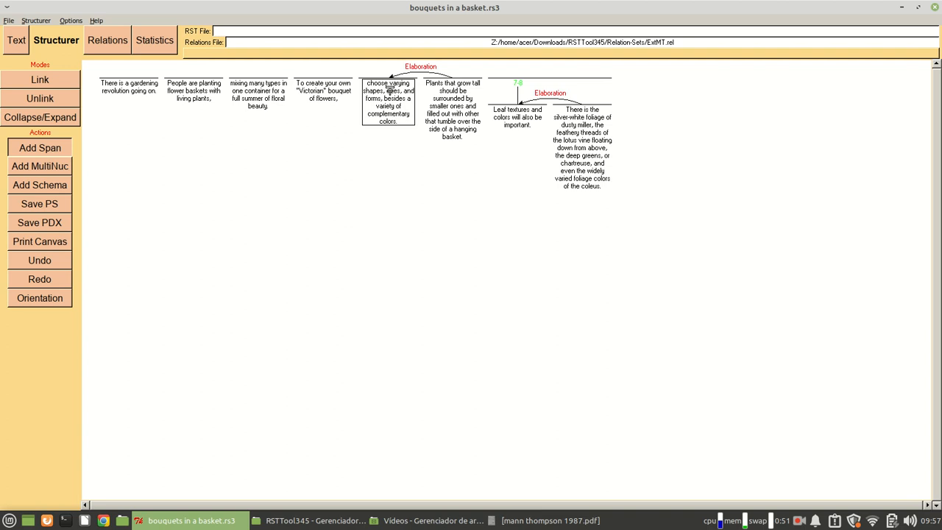
pyautogui.click(390, 90)
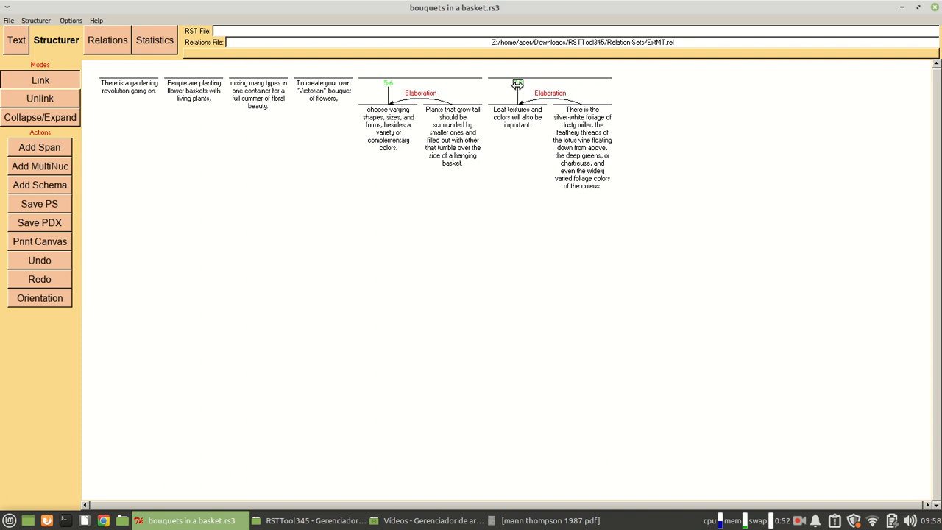
# Link span 7-8 to span 5-6 as Elaboration and add a span over both.
pyautogui.click(388, 82)
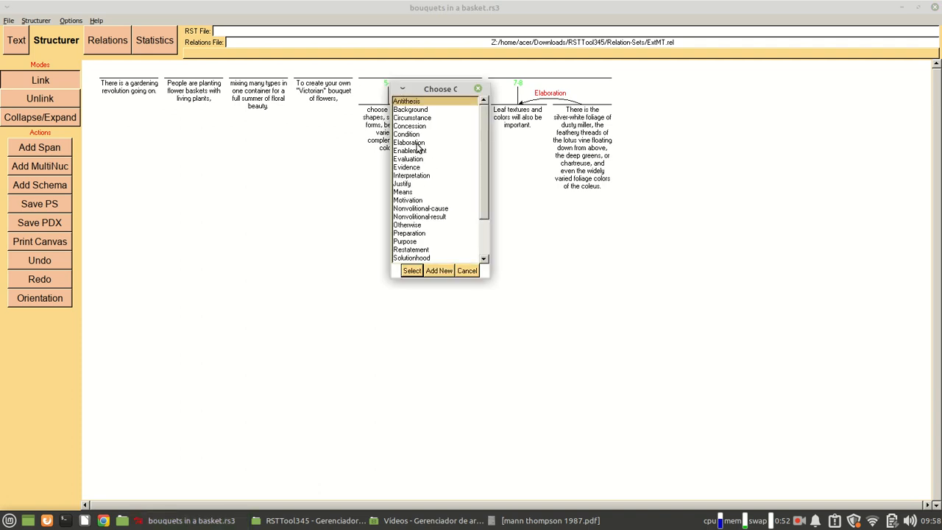
pyautogui.doubleClick(414, 143)
pyautogui.click(41, 148)
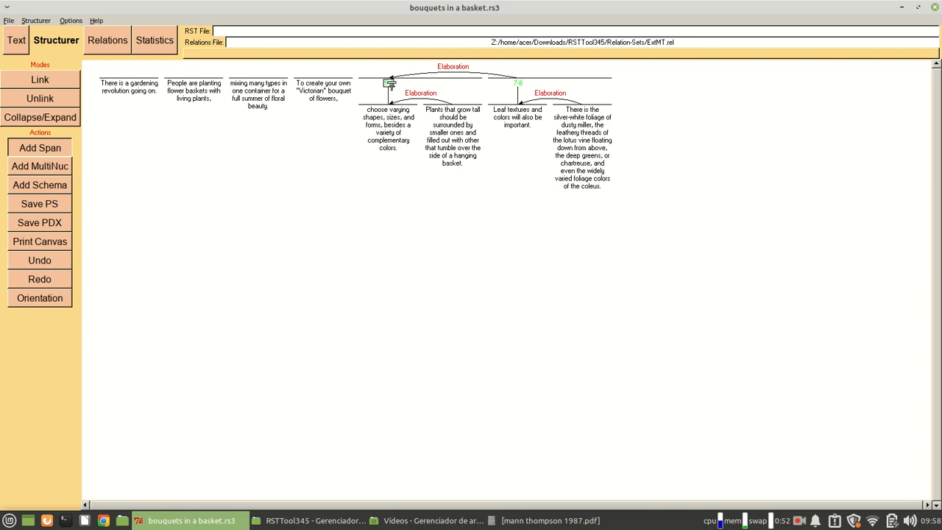
pyautogui.click(389, 83)
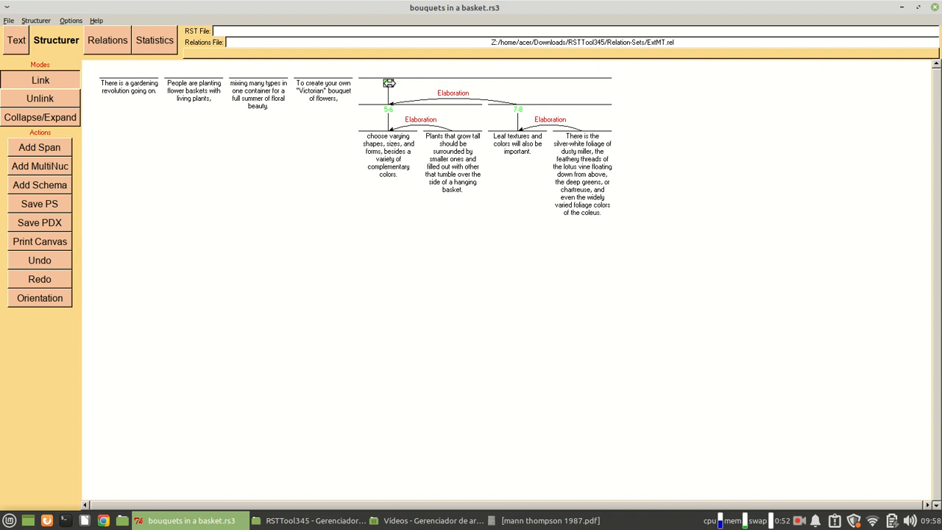
# Link the "To create your own Victorian bouquet" segment to span 5-8 as Purpose and add a span over them.
pyautogui.click(316, 91)
pyautogui.click(389, 82)
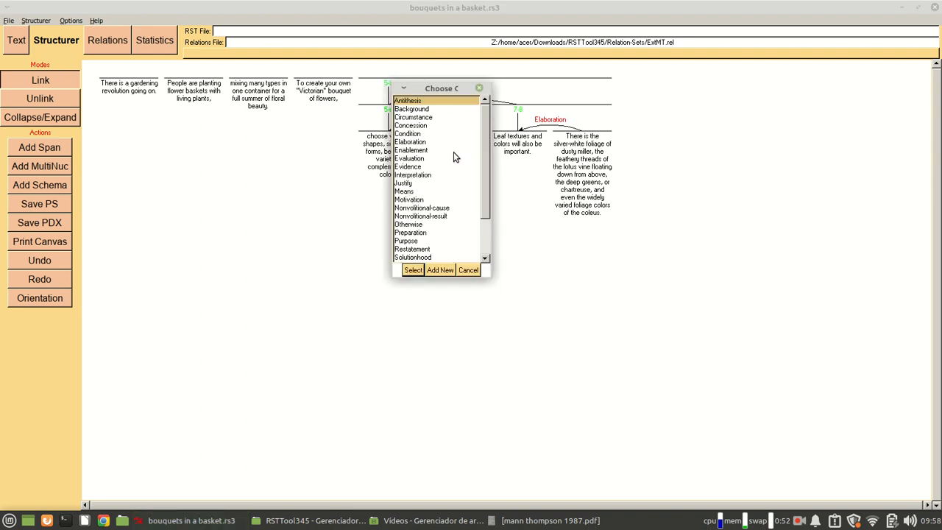
pyautogui.doubleClick(409, 242)
pyautogui.click(45, 151)
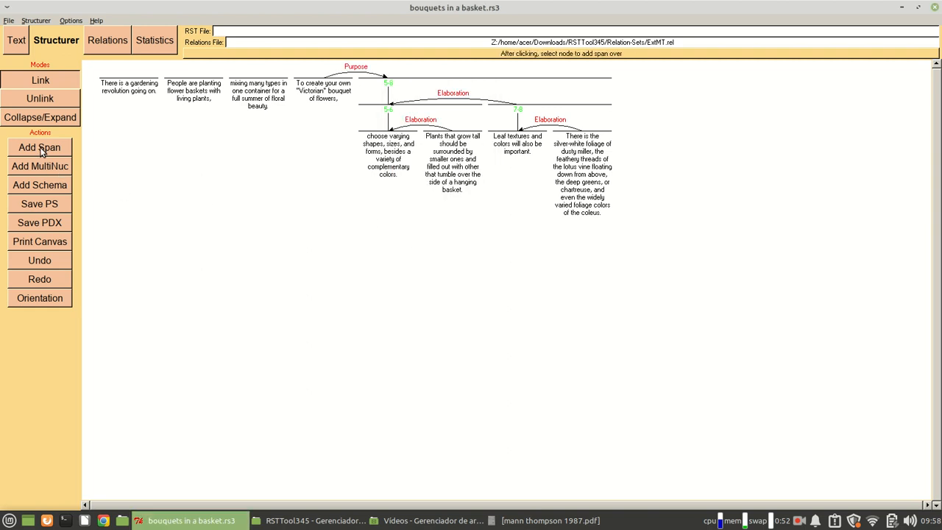
pyautogui.click(388, 84)
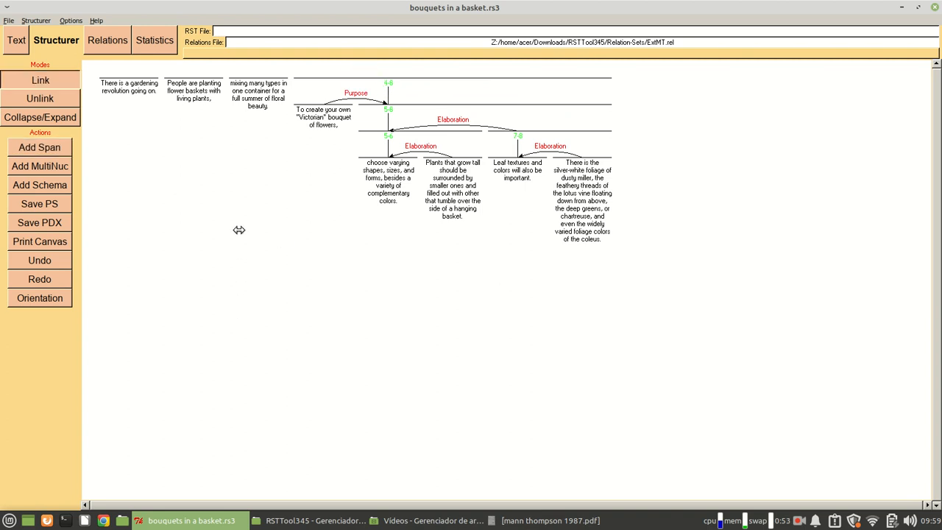
# Link the "mixing many types" segment to "People are planting flower baskets" as Elaboration and add a span over the pair.
pyautogui.click(249, 105)
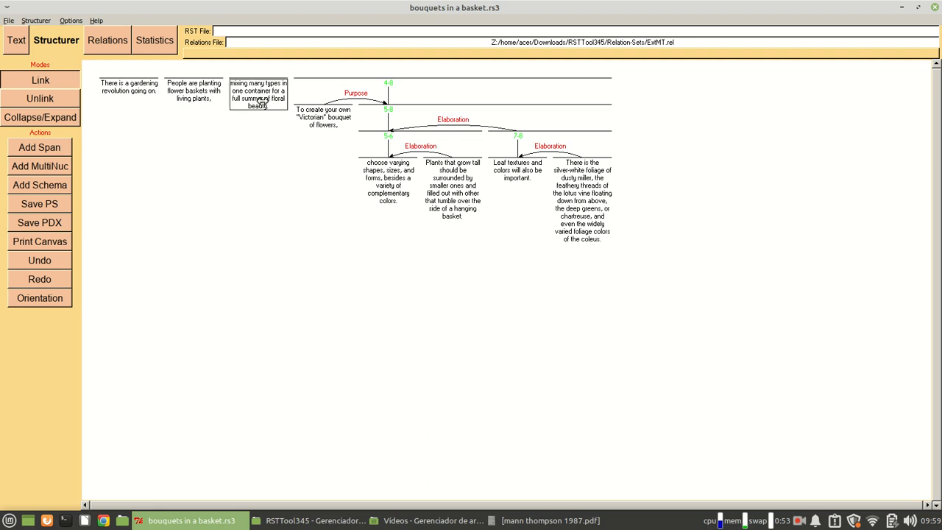
pyautogui.click(202, 90)
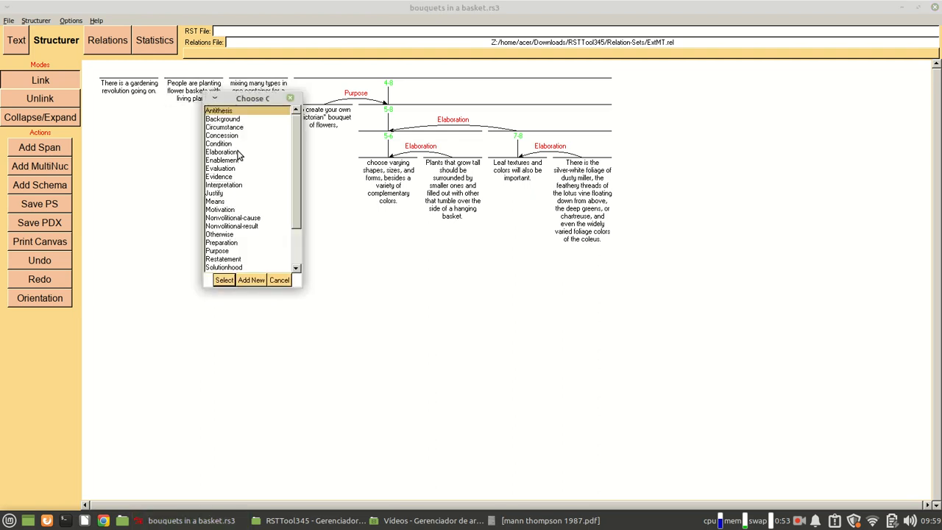
pyautogui.click(239, 152)
pyautogui.click(39, 147)
pyautogui.click(193, 90)
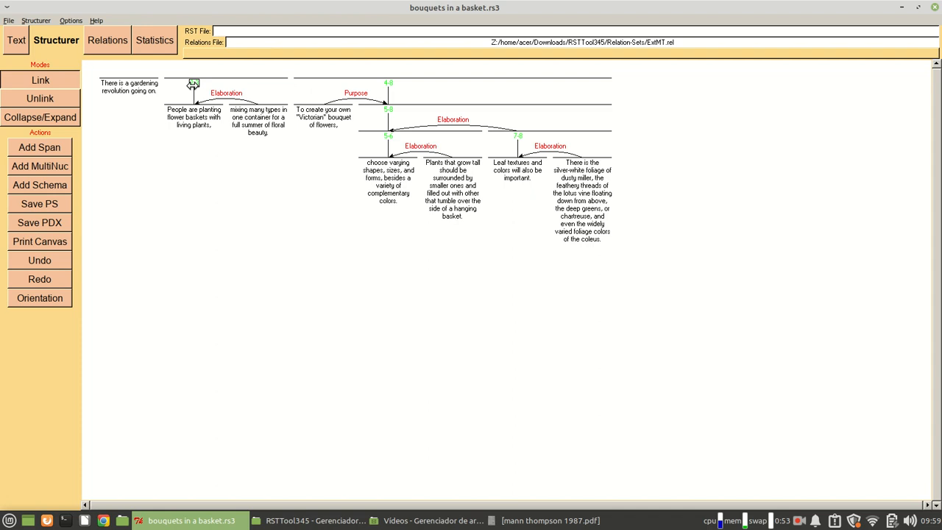
# Link span 2-3 to the "There is a gardening revolution going on" segment as Elaboration and add a span over both.
pyautogui.moveTo(193, 84); pyautogui.dragTo(138, 88)
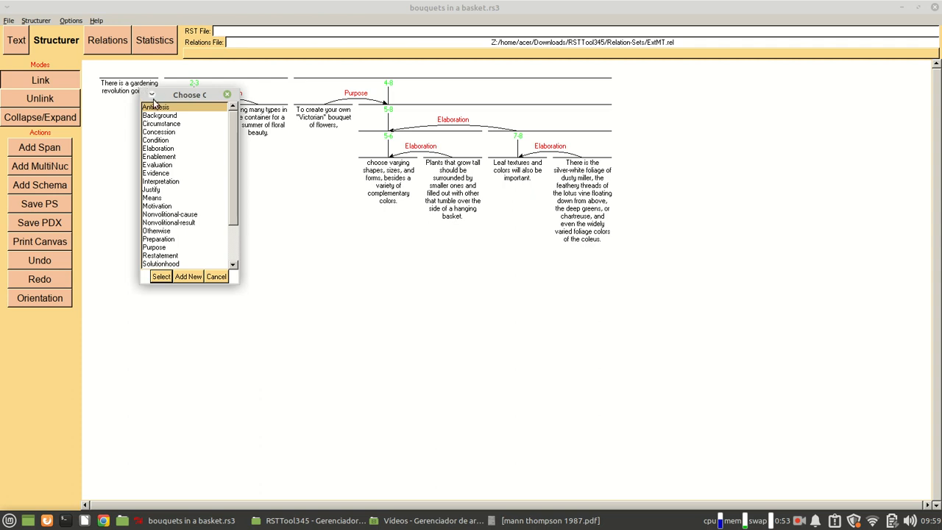
pyautogui.doubleClick(166, 148)
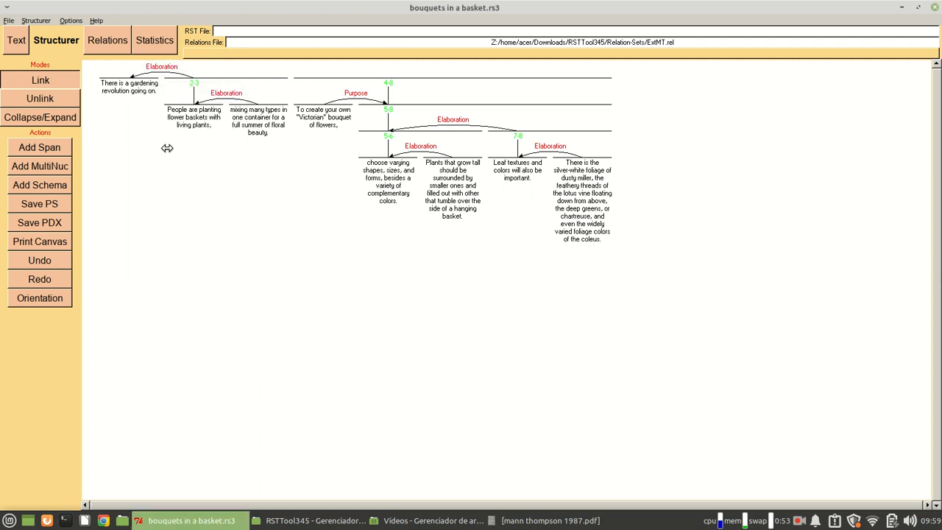
pyautogui.click(53, 151)
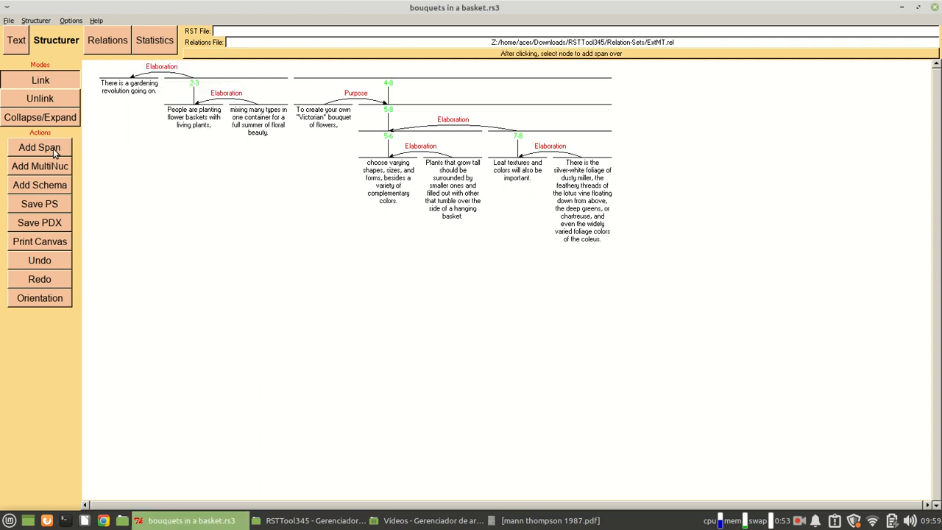
pyautogui.click(130, 93)
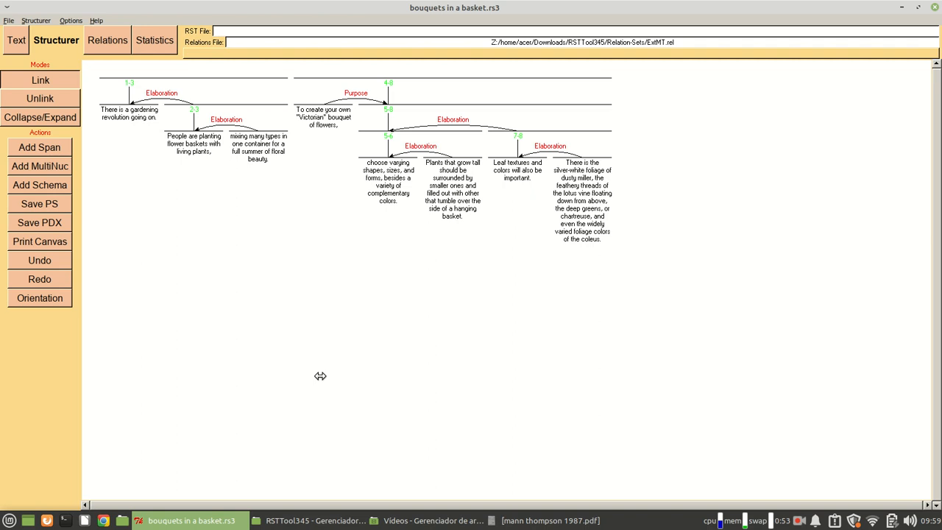
# Add a List multinuclear node over span 1-3 and link span 4-8 to it as a multinuc member.
pyautogui.click(19, 168)
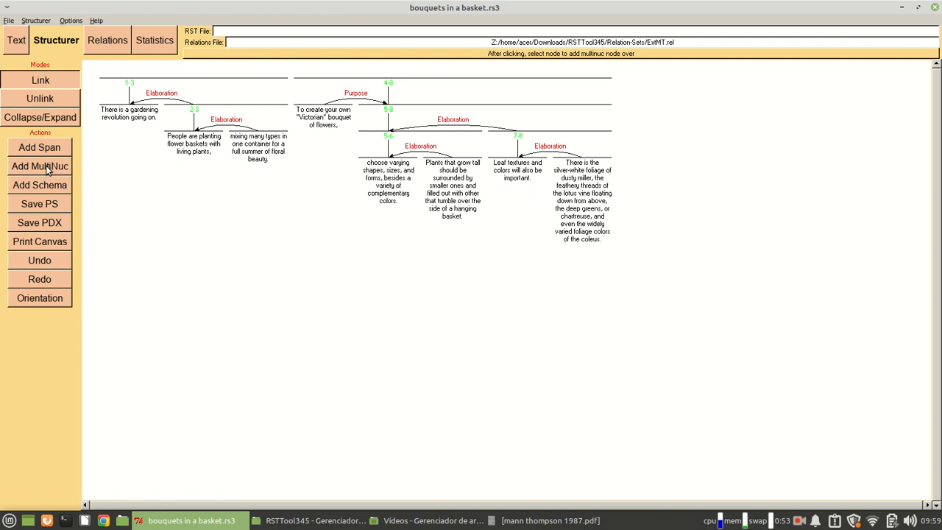
pyautogui.click(47, 169)
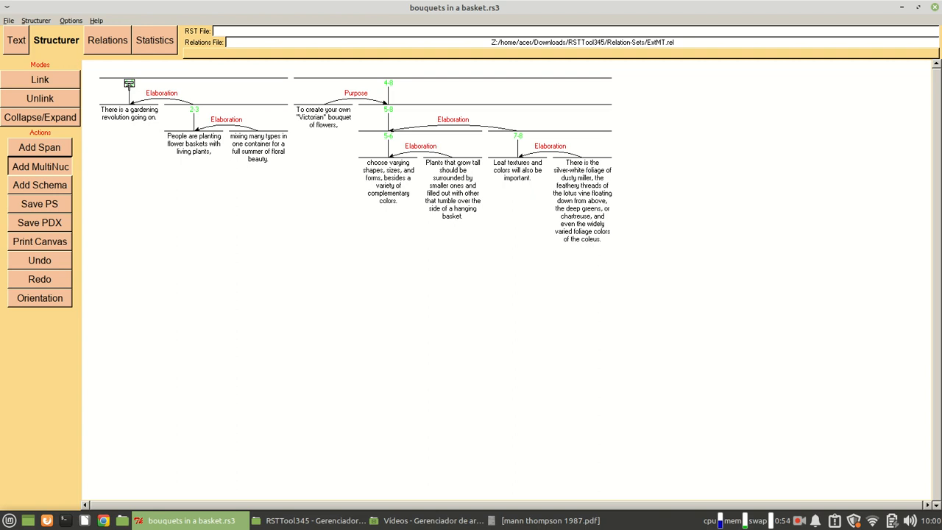
pyautogui.click(128, 83)
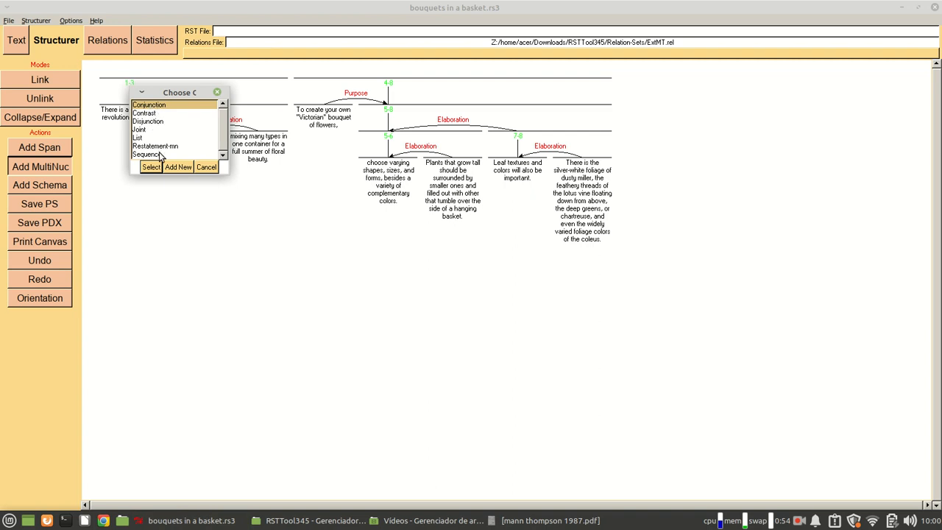
pyautogui.doubleClick(139, 138)
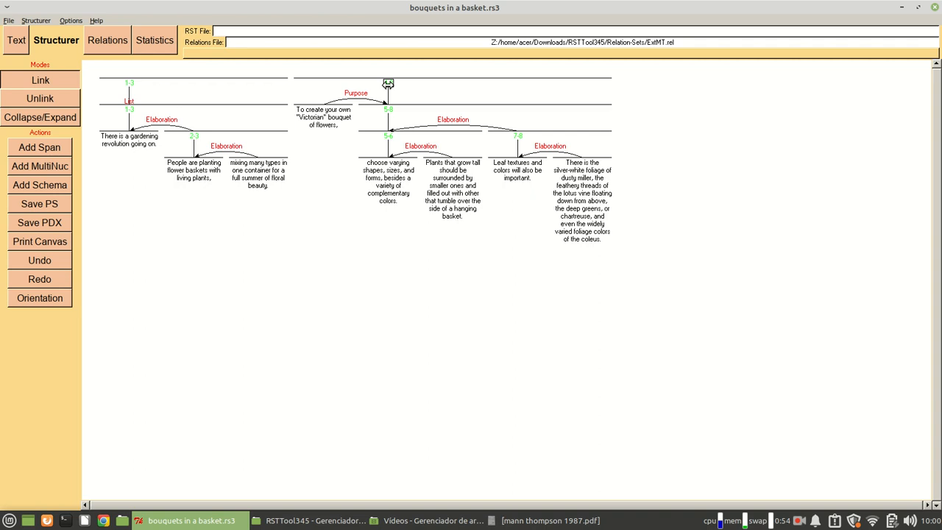
pyautogui.moveTo(388, 84); pyautogui.dragTo(129, 79)
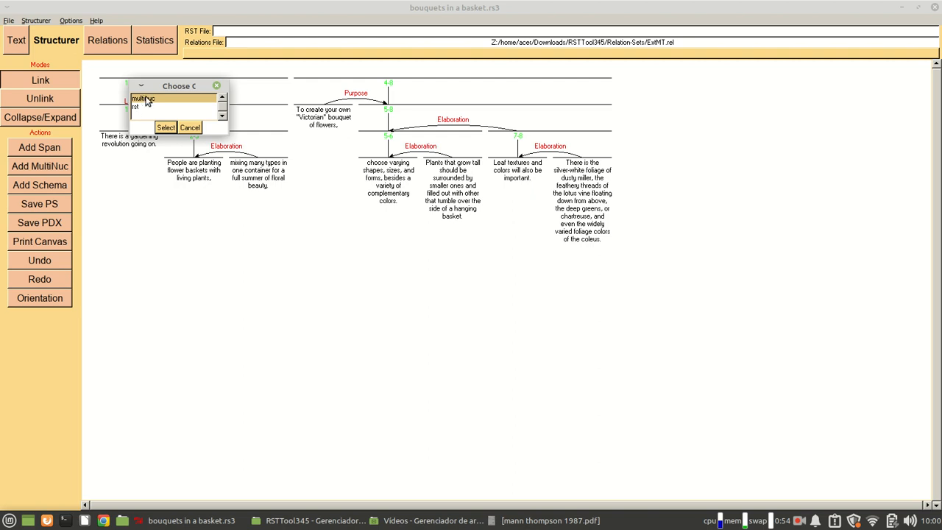
pyautogui.click(166, 128)
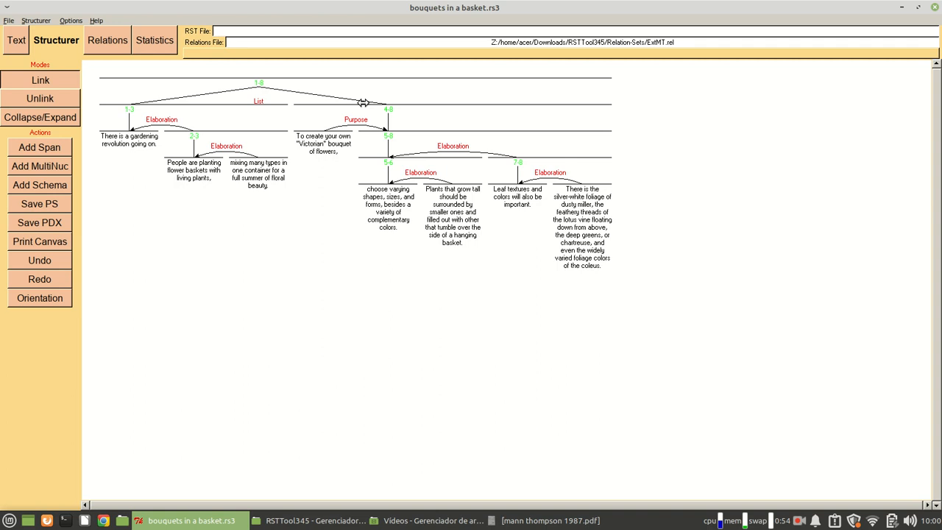
# Unlink spans 1-3 and 4-8 from the List node joining them.
pyautogui.click(38, 99)
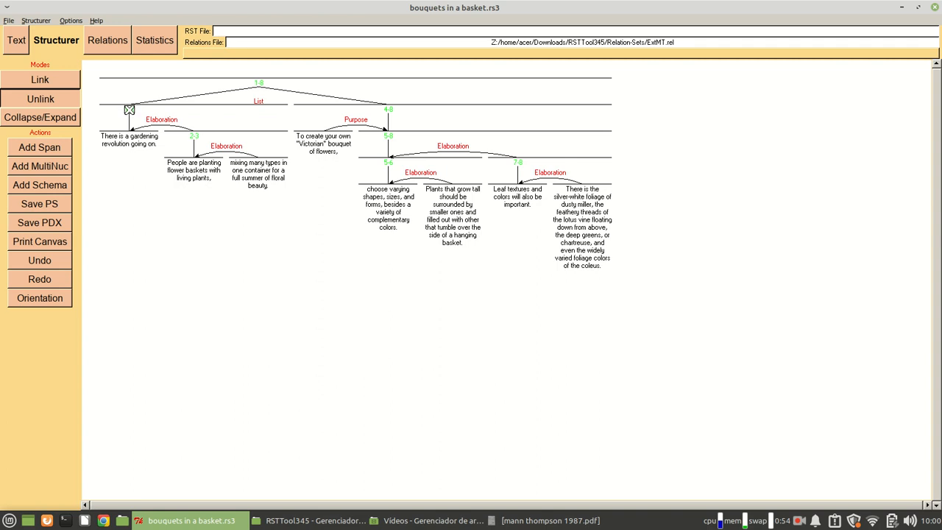
pyautogui.click(129, 110)
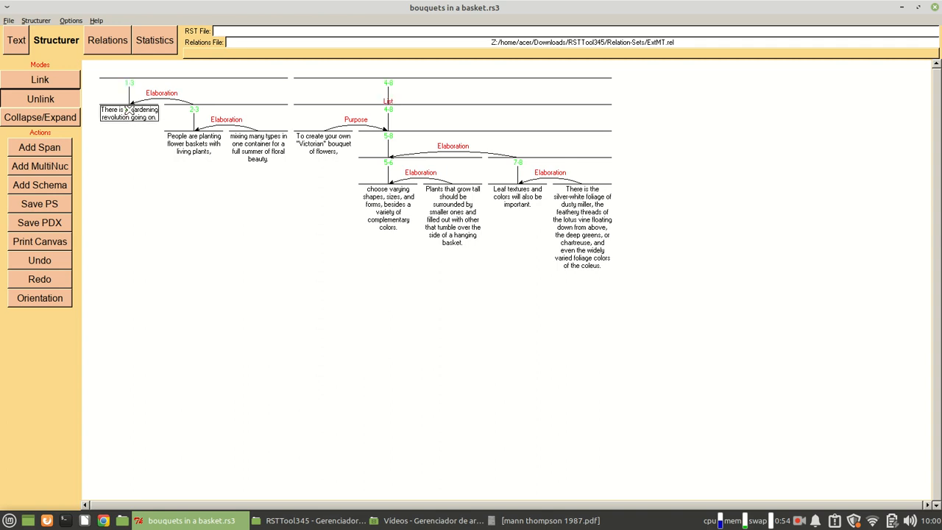
pyautogui.click(389, 109)
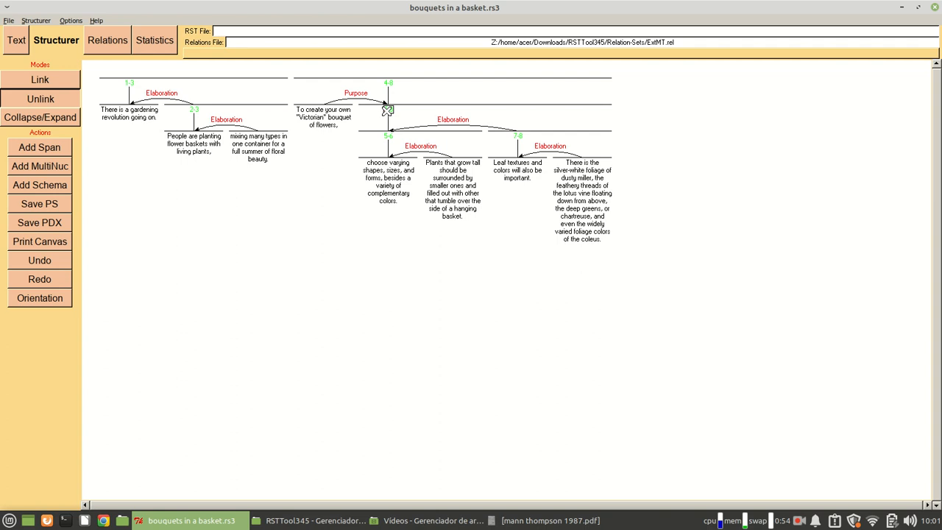
# Link span 1-3 to span 4-8 as Background and add a span over both.
pyautogui.click(30, 81)
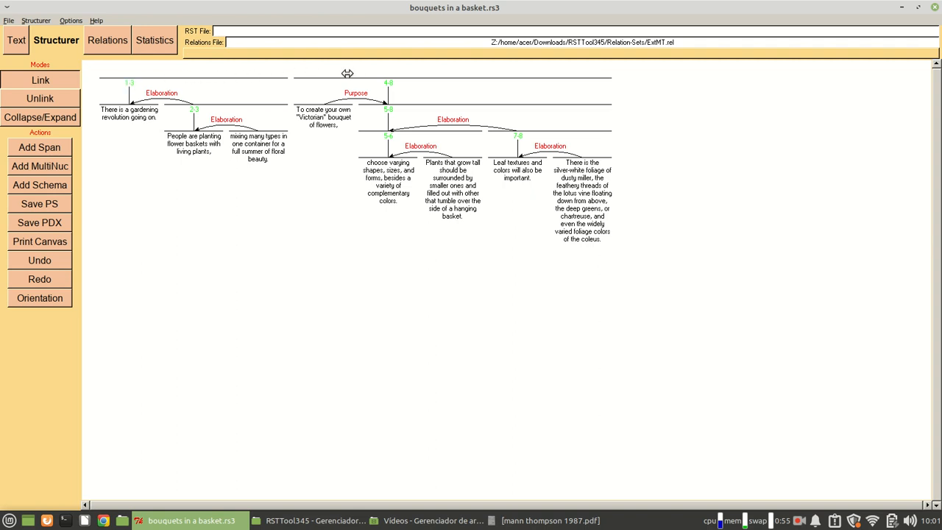
pyautogui.click(388, 81)
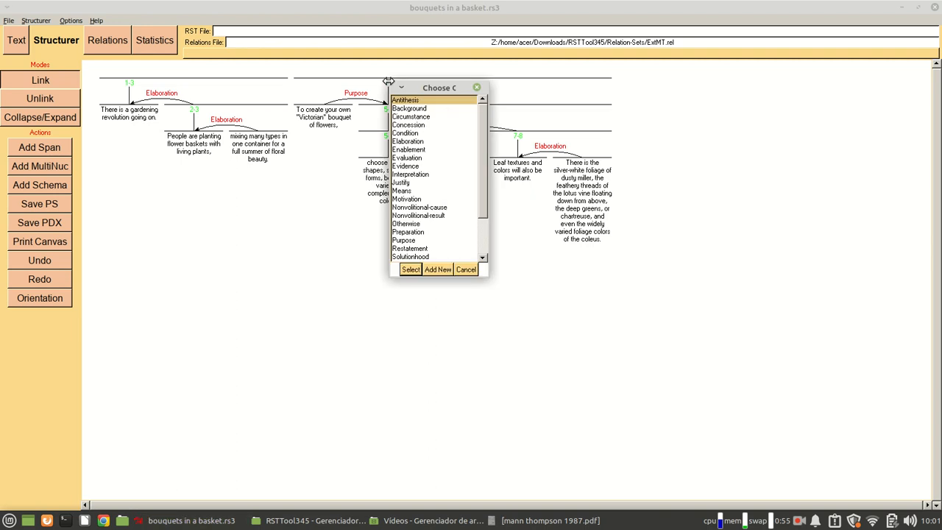
pyautogui.doubleClick(410, 110)
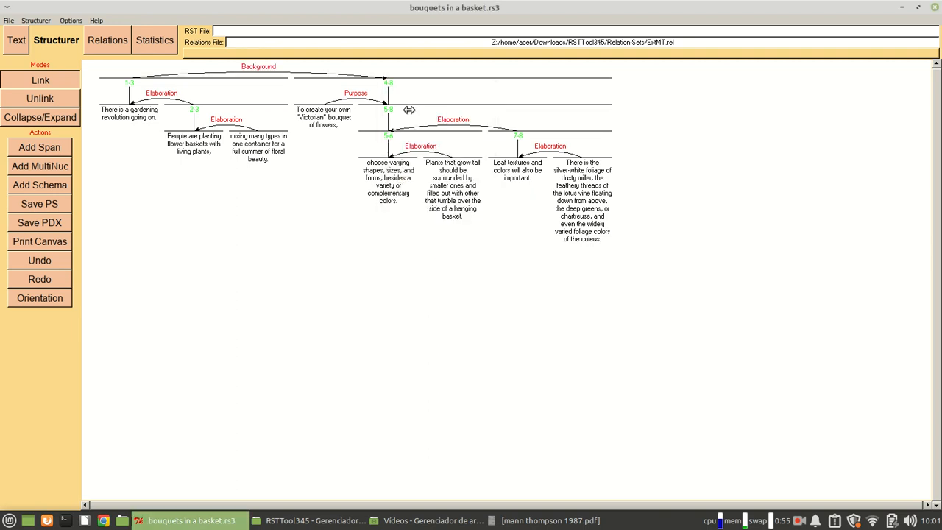
pyautogui.click(57, 146)
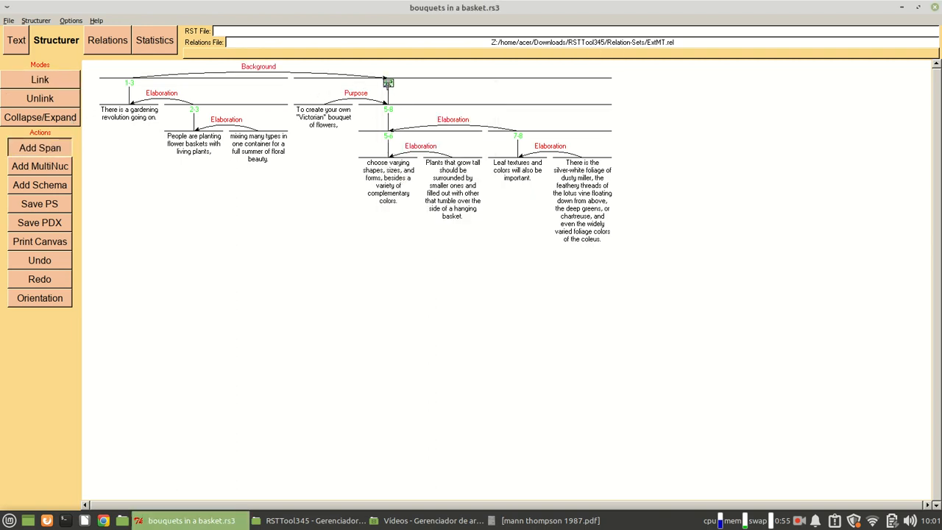
pyautogui.click(388, 82)
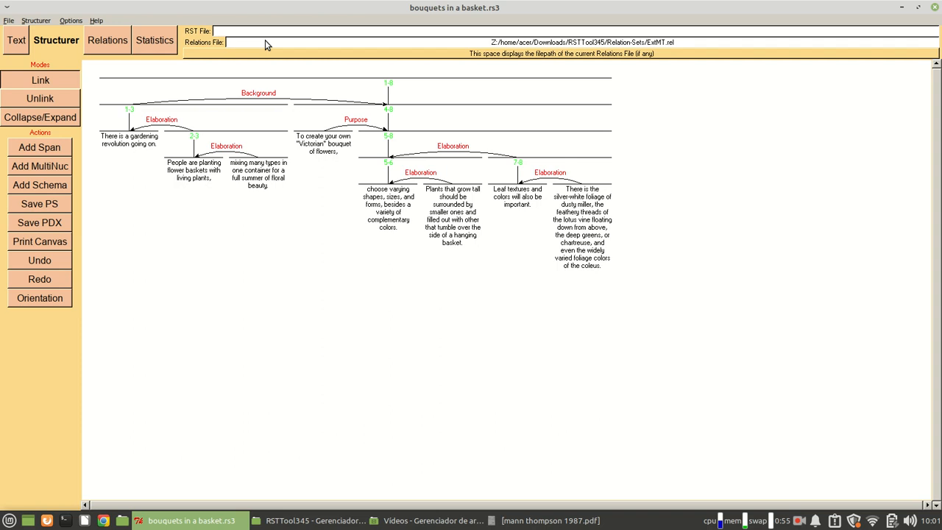
# Save the RST analysis as "bouquets in a basket.rs3" in the Analyses folder.
pyautogui.click(9, 21)
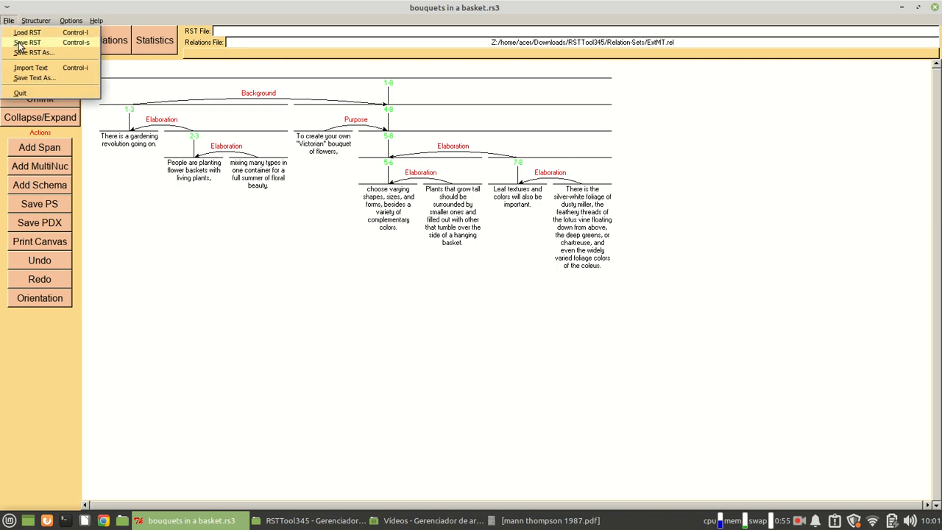
pyautogui.click(20, 45)
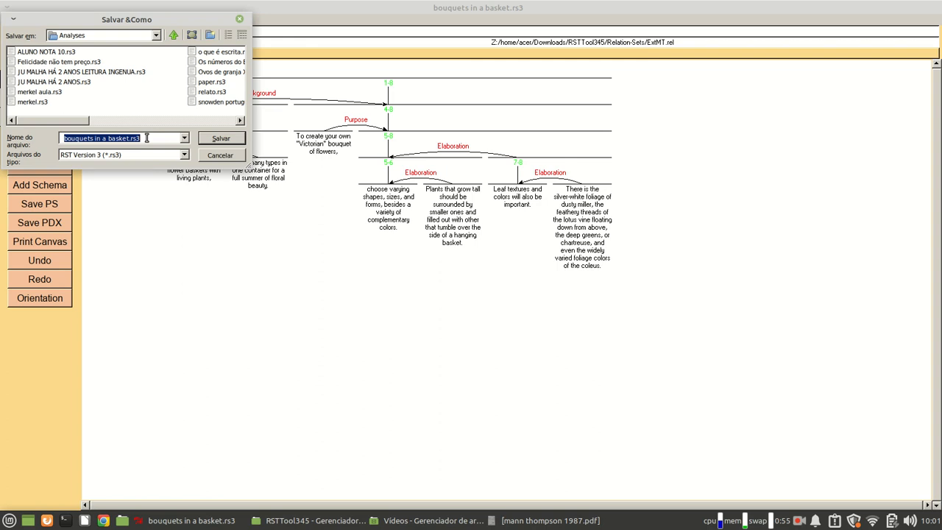
pyautogui.click(216, 138)
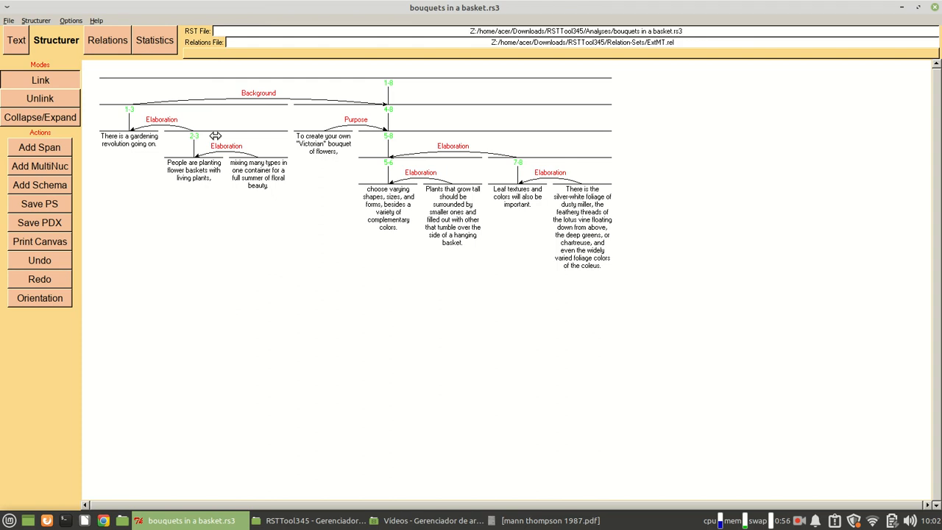
# Close RSTTool and relaunch it from RSTTool.exe in the RSTTool345 folder.
pyautogui.click(934, 7)
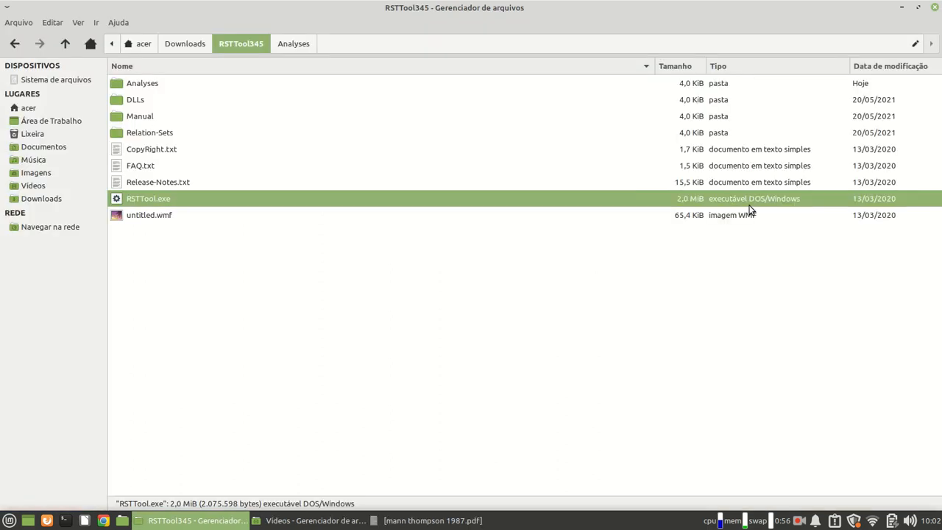
pyautogui.rightClick(162, 198)
pyautogui.click(176, 211)
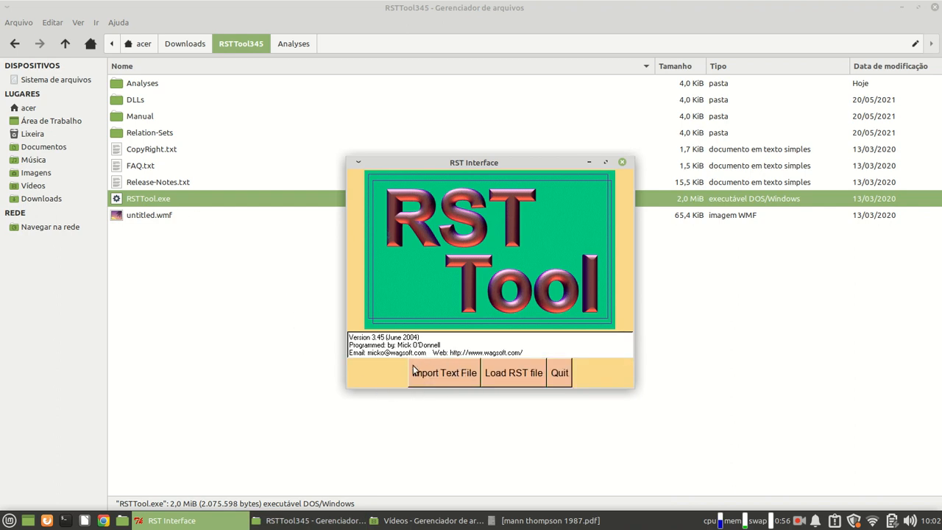
# Load the saved analysis "bouquets in a basket.rs3" from the Analyses folder.
pyautogui.click(513, 373)
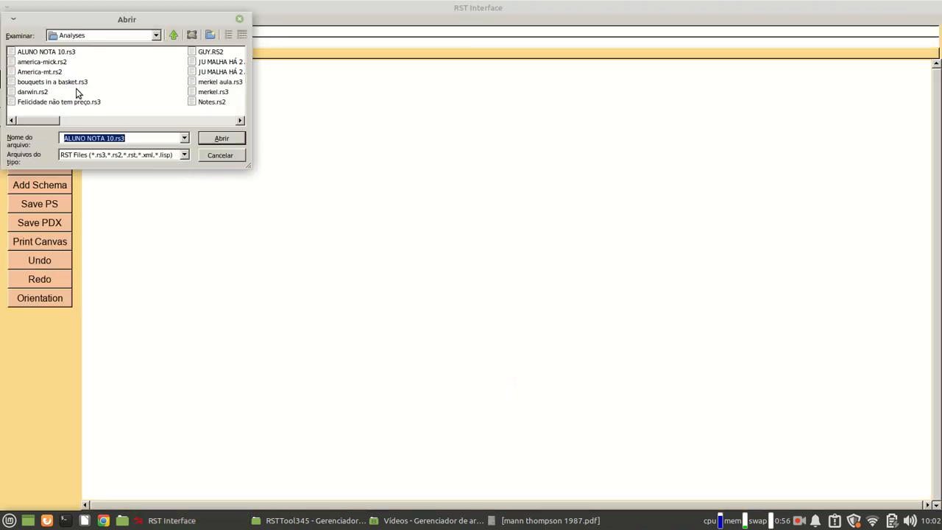
pyautogui.click(74, 82)
pyautogui.click(222, 139)
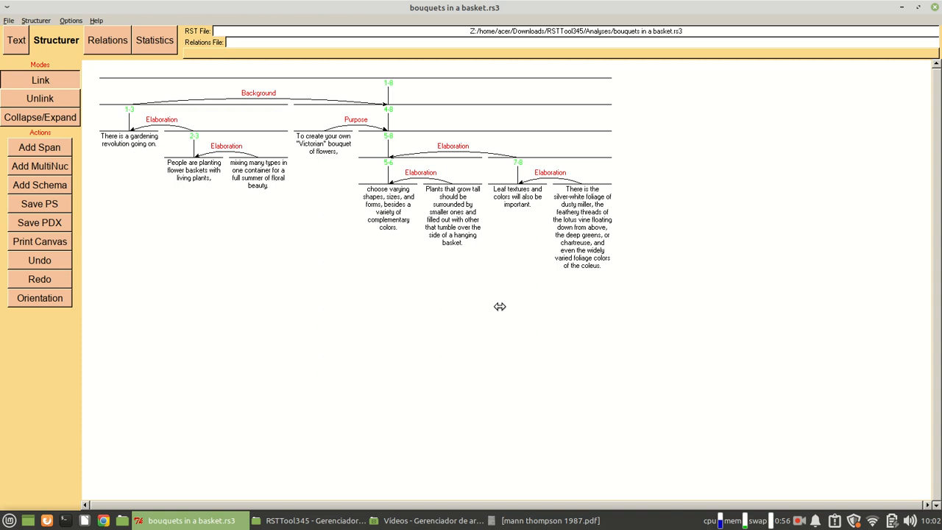
pyautogui.click(800, 521)
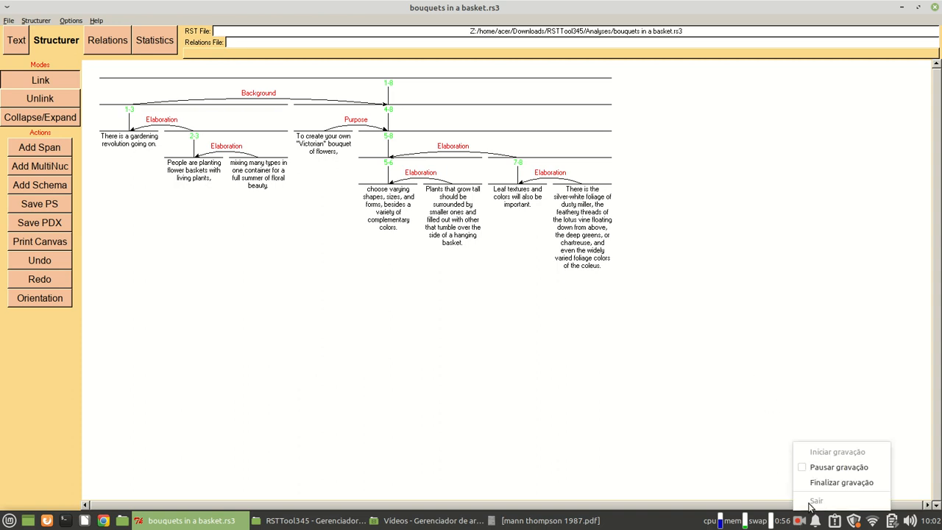